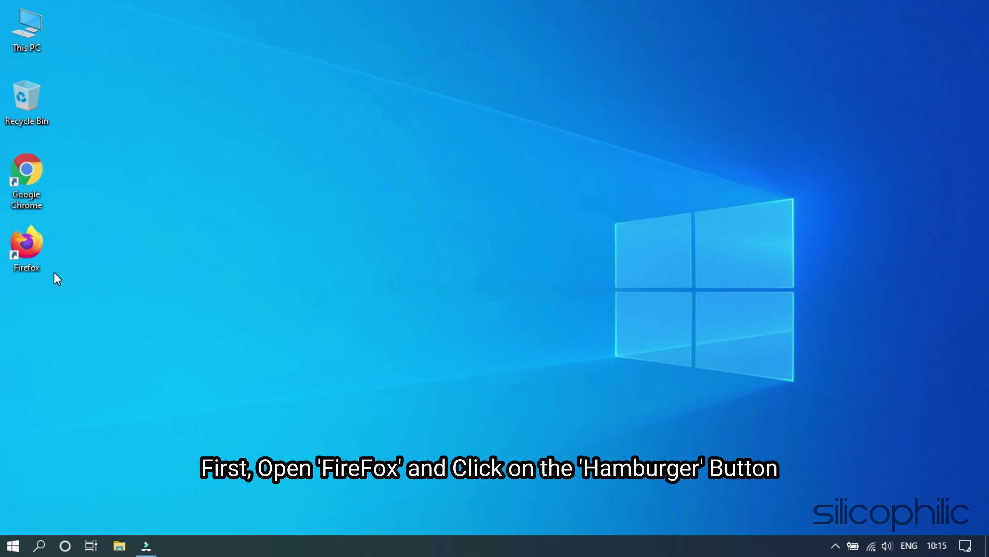
Step: Launch Firefox from the desktop and open its troubleshooting information page
double_click(27, 244)
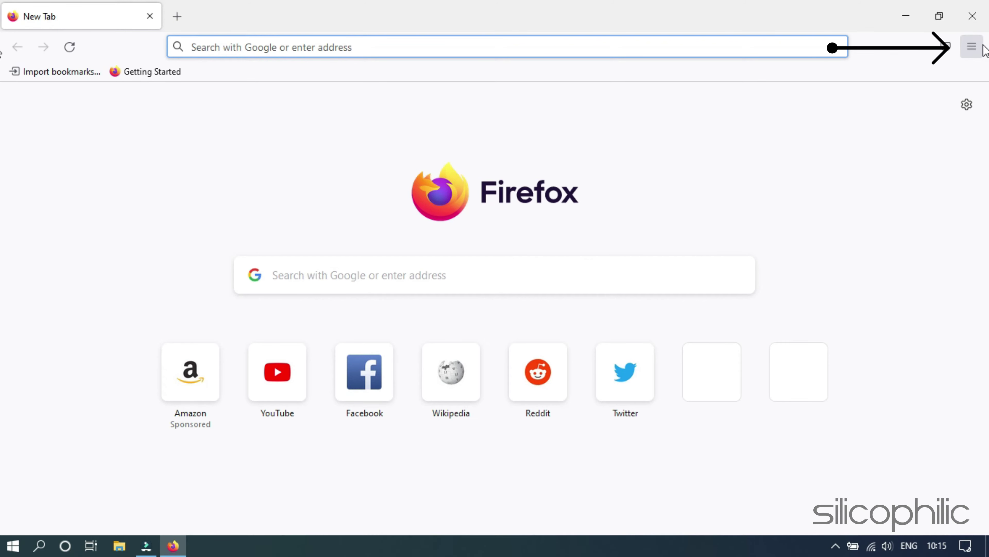
click(973, 47)
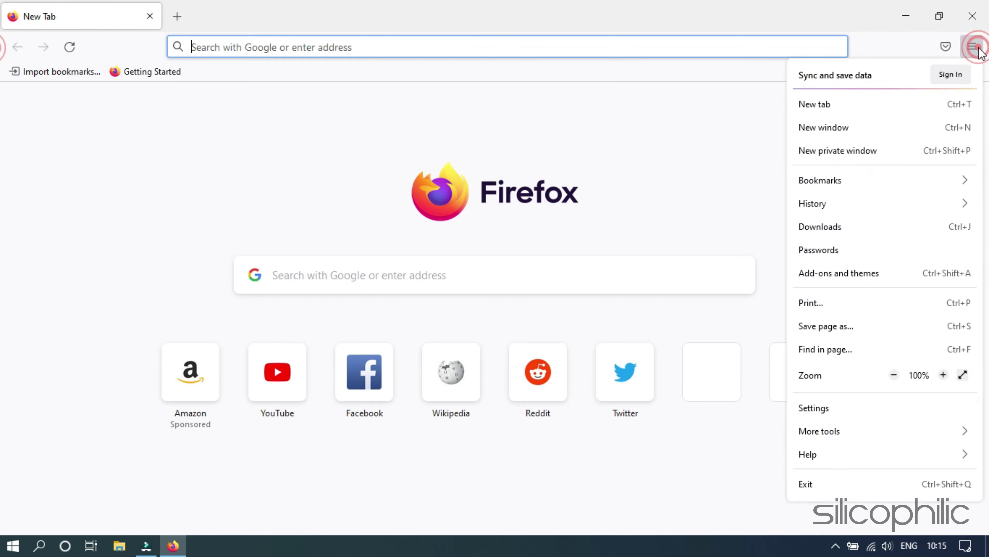
click(854, 452)
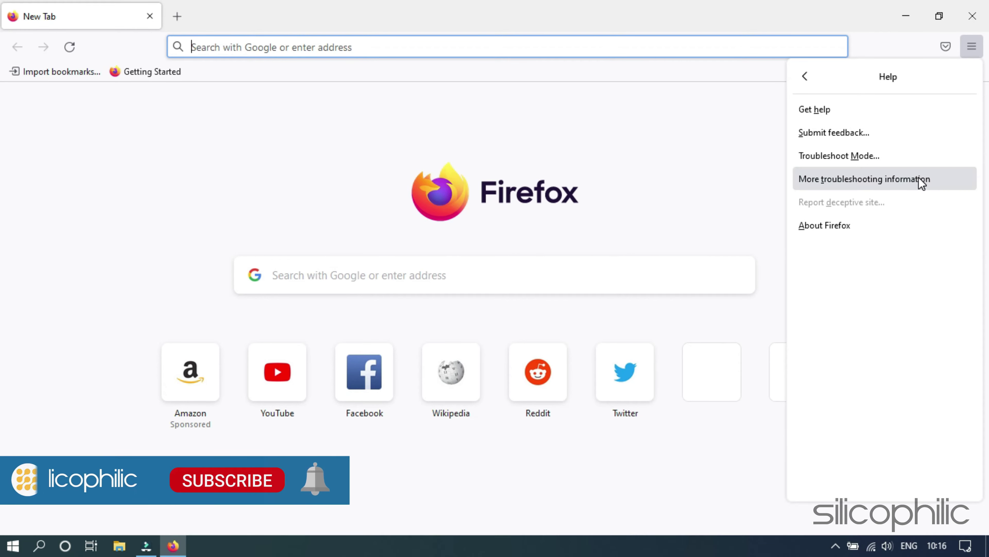
click(943, 182)
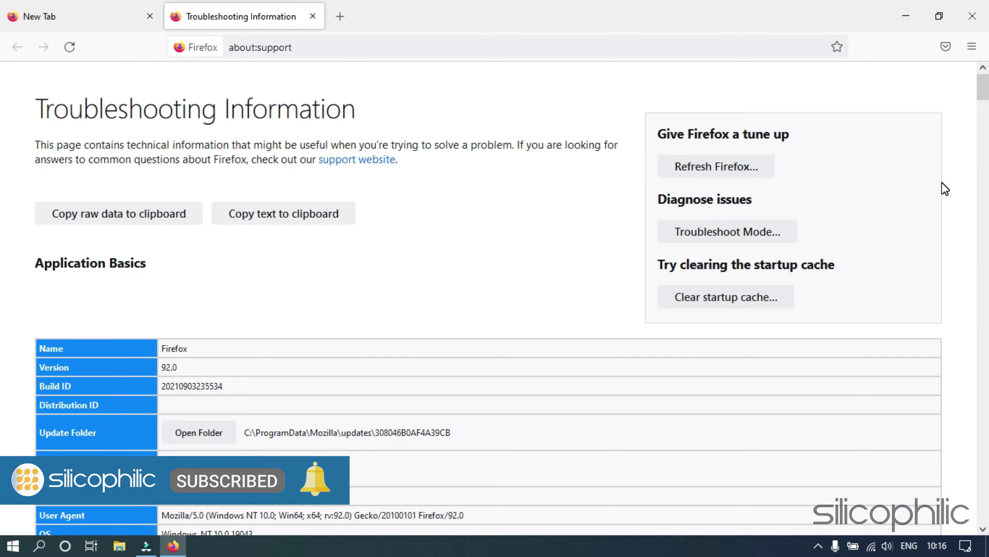
Step: Refresh Firefox to its default settings, finish the import wizard, and choose to restore only the wanted windows and tabs
click(768, 170)
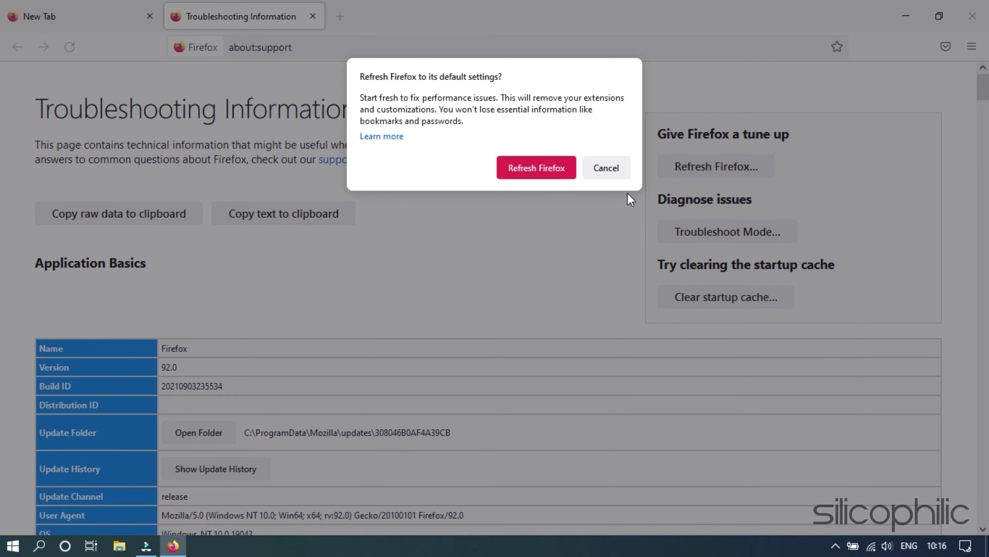
click(532, 171)
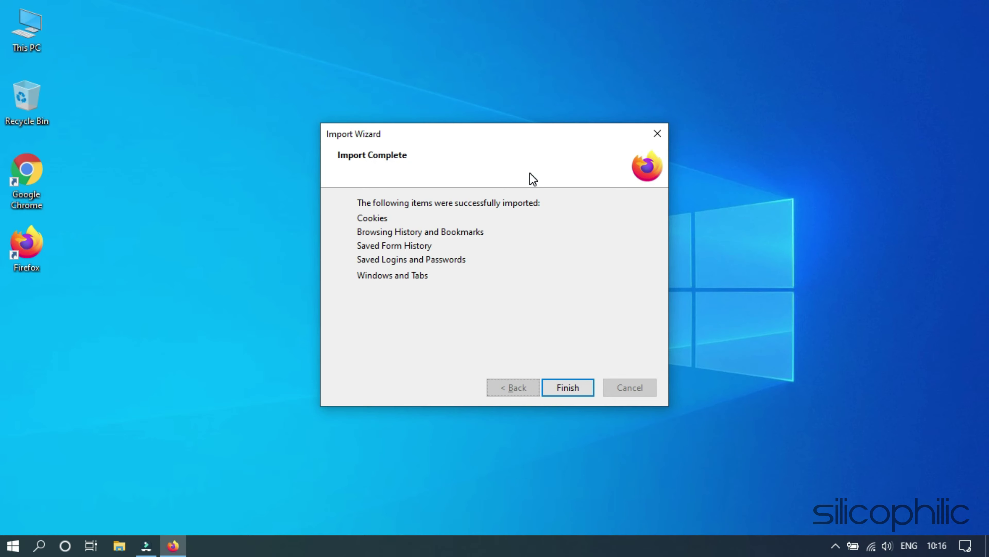
key(Return)
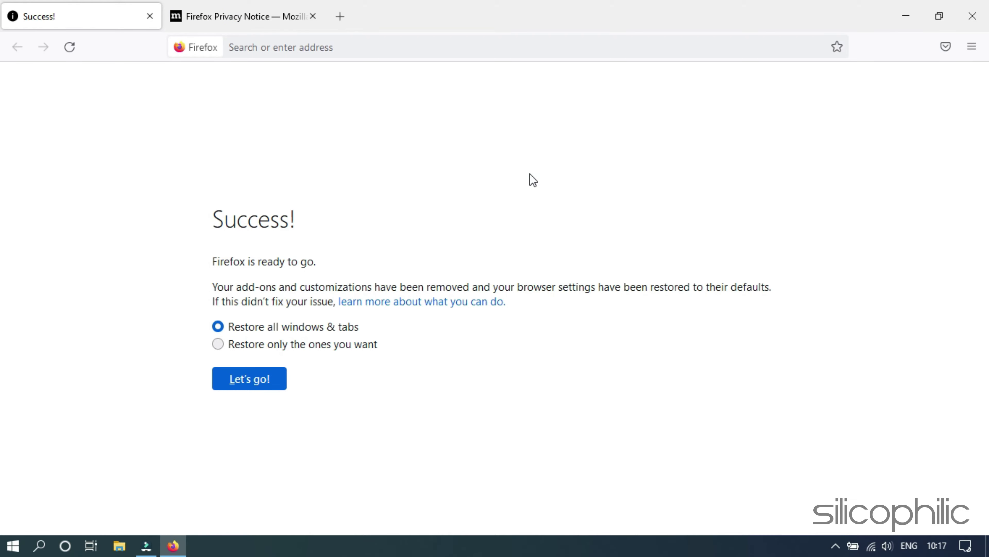
click(335, 344)
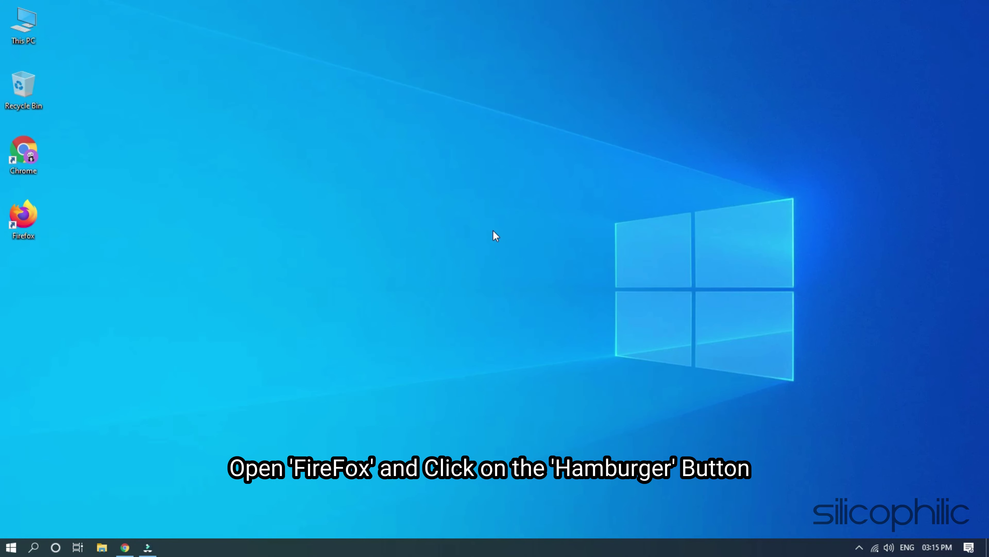
Step: Launch Firefox from the desktop and open the list of installed extensions in the Add-ons Manager
double_click(23, 214)
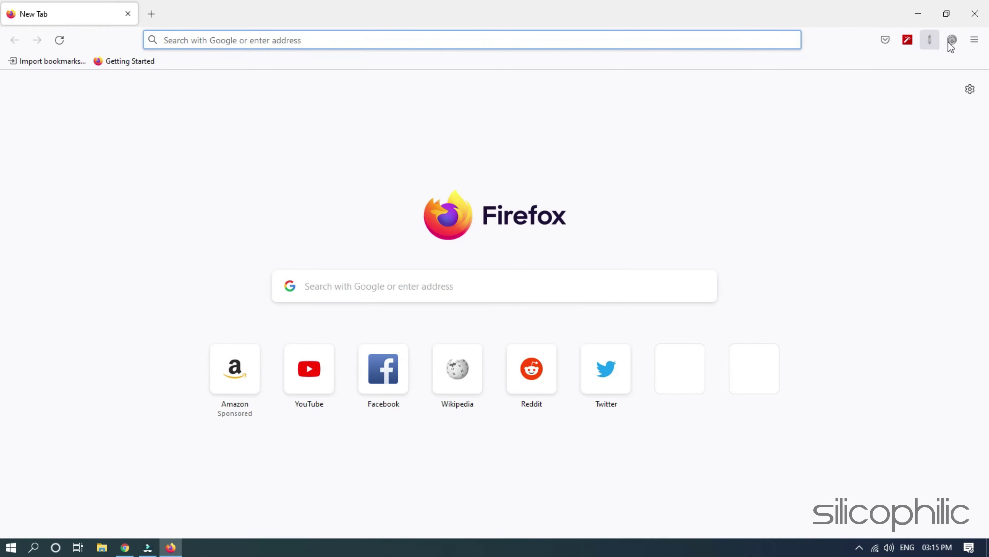
click(979, 40)
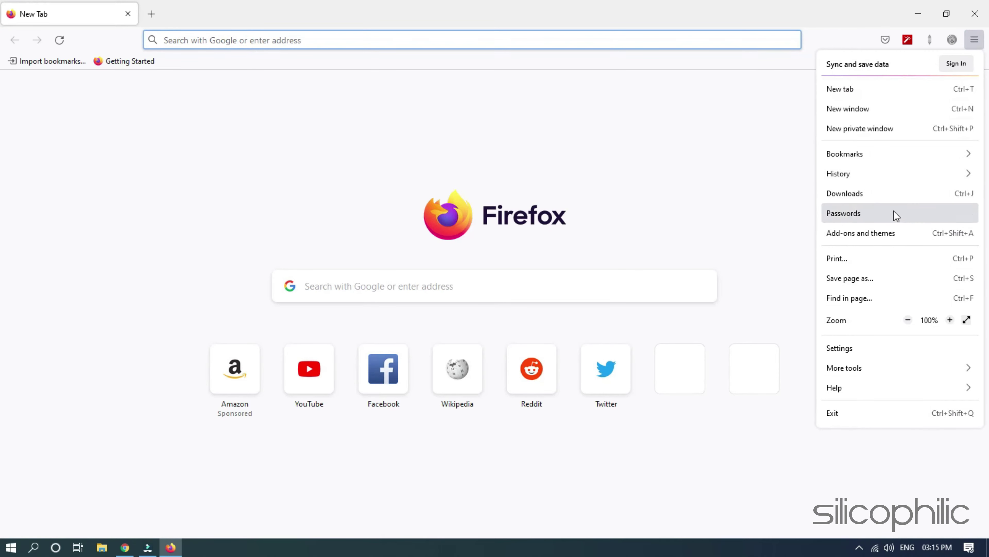
click(881, 237)
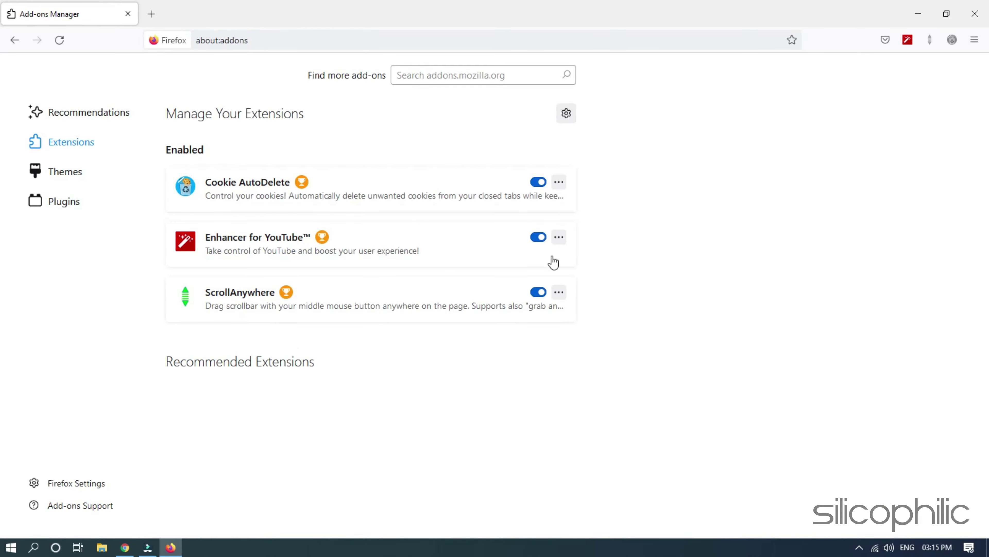
click(101, 149)
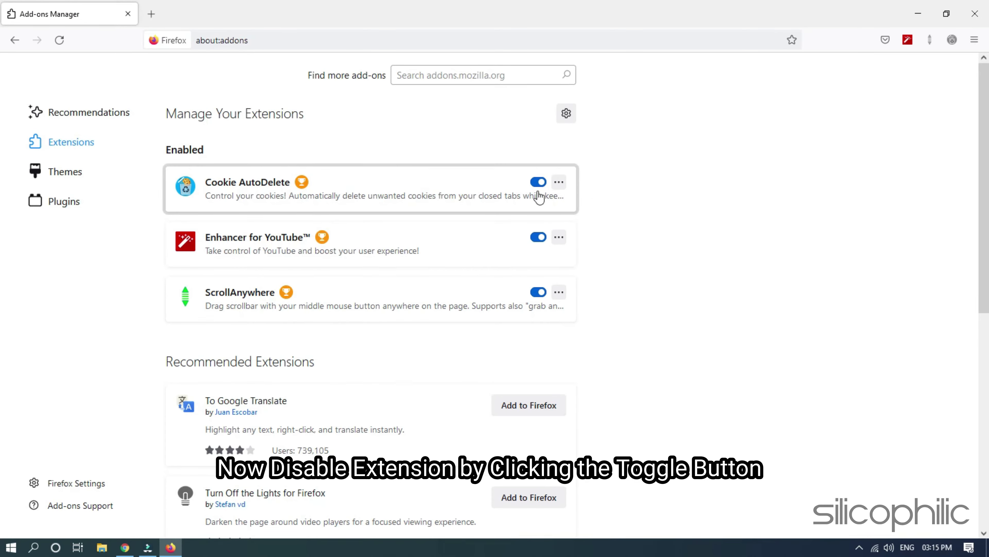
Step: Disable the Cookie AutoDelete, Enhancer for YouTube and ScrollAnywhere extensions
click(537, 183)
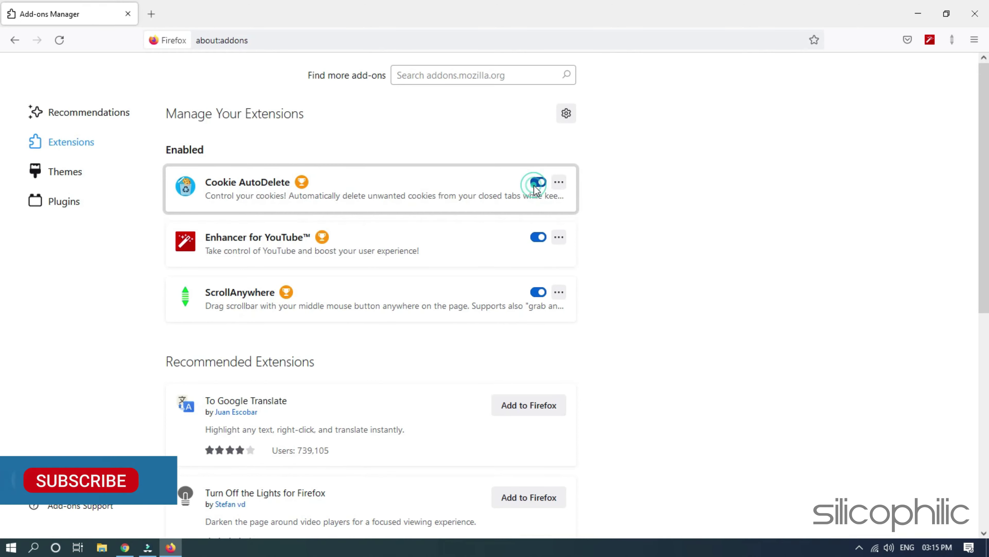
click(538, 237)
click(538, 293)
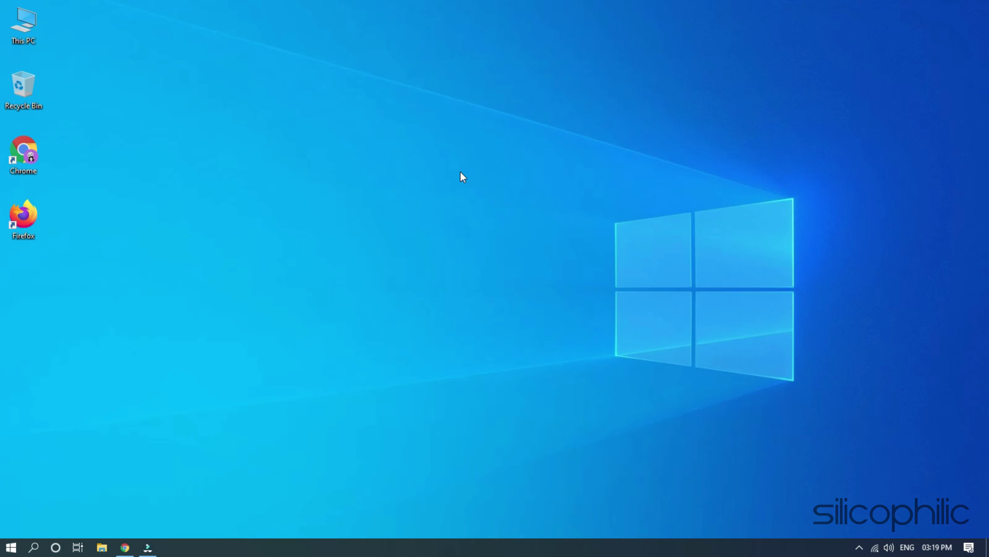
Step: Launch Firefox from the desktop and open the dialog for clearing recent history
double_click(24, 216)
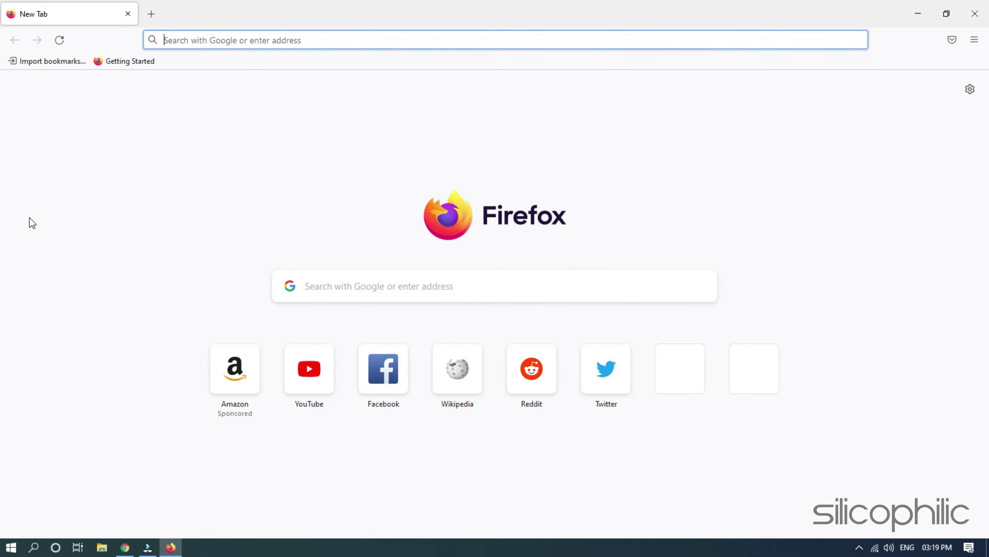
click(984, 47)
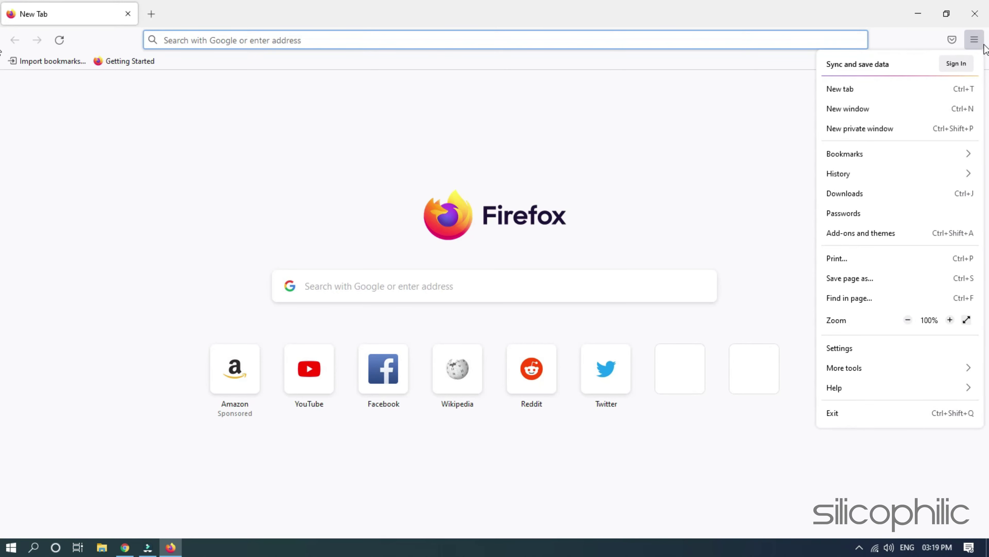
click(887, 177)
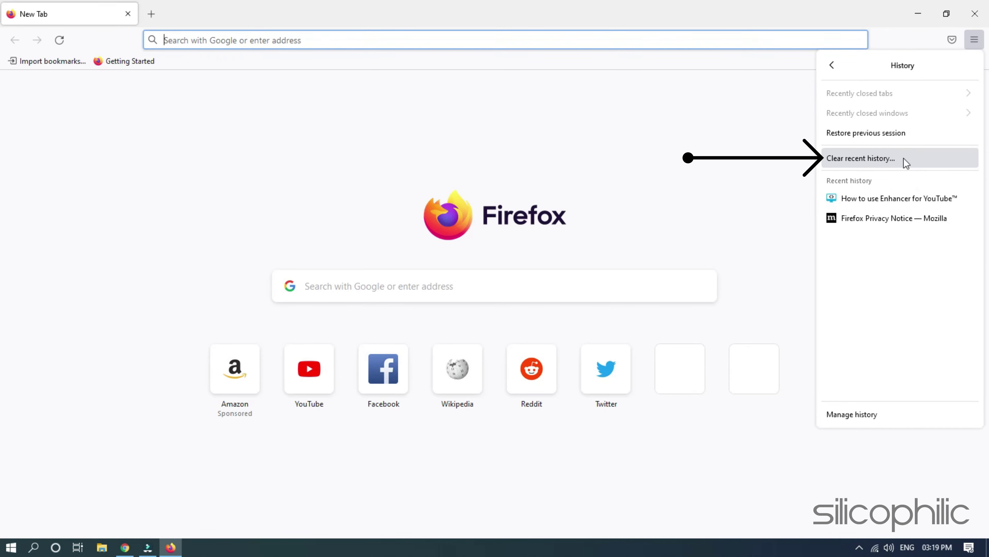
click(904, 158)
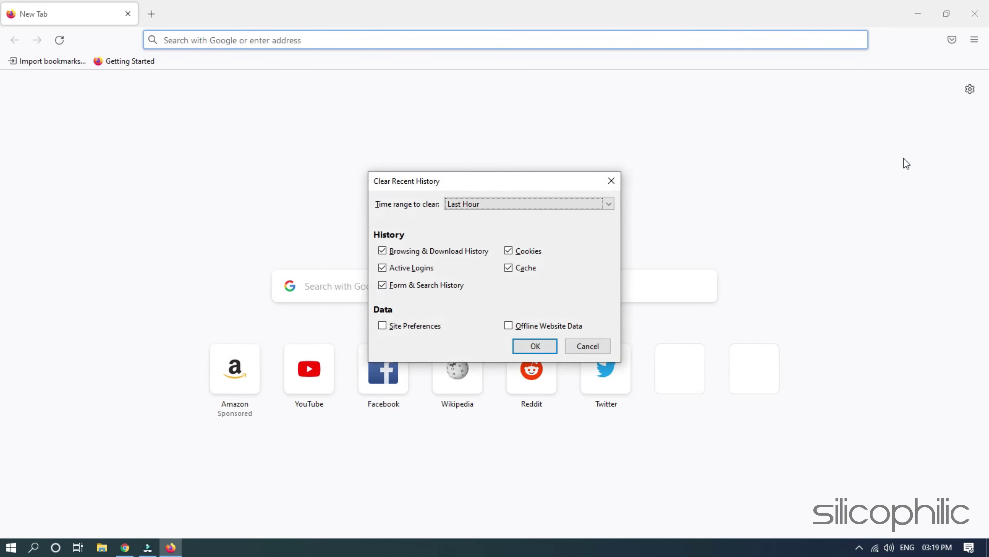
Step: Clear the selected history, cookies and cache with the time range set to Everything, and close Firefox
click(609, 204)
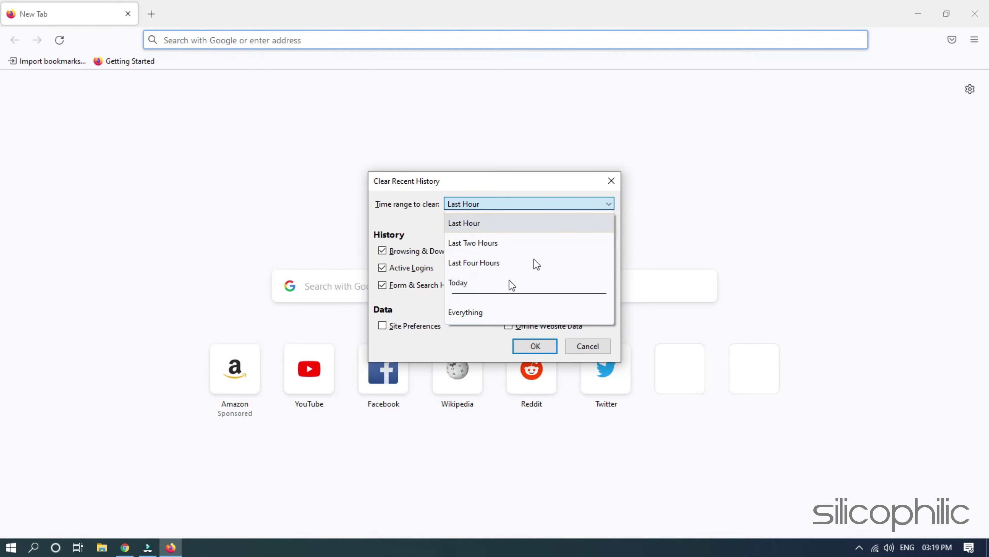
click(482, 313)
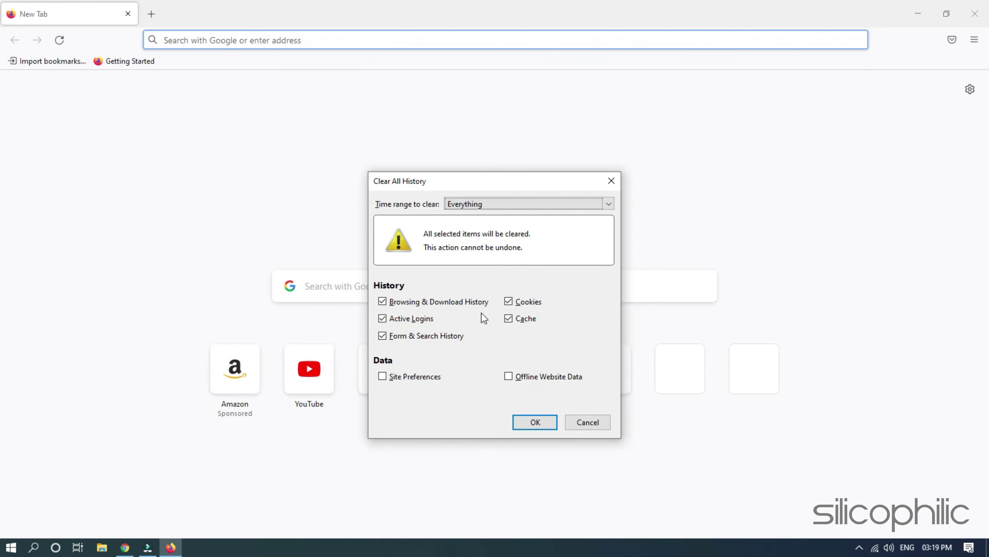
click(540, 424)
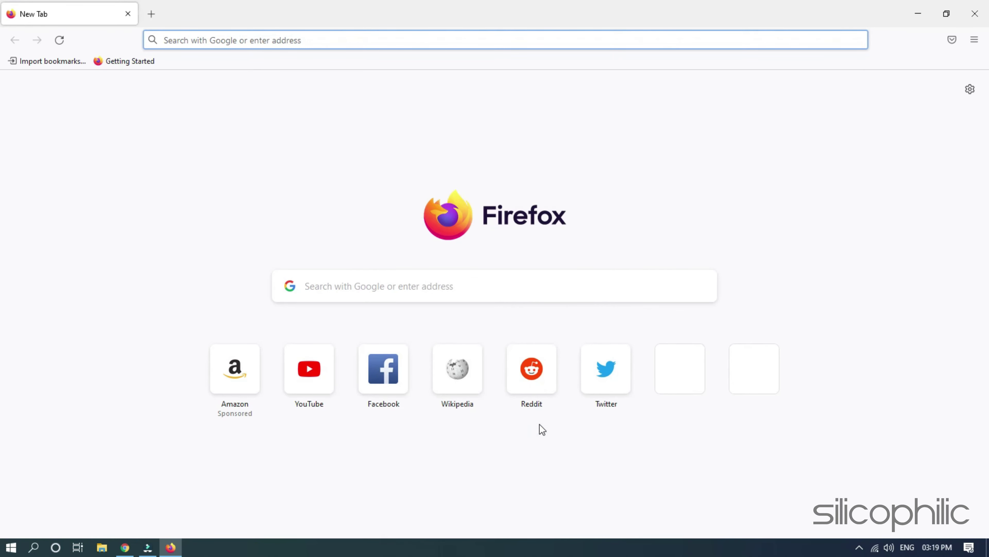
click(975, 14)
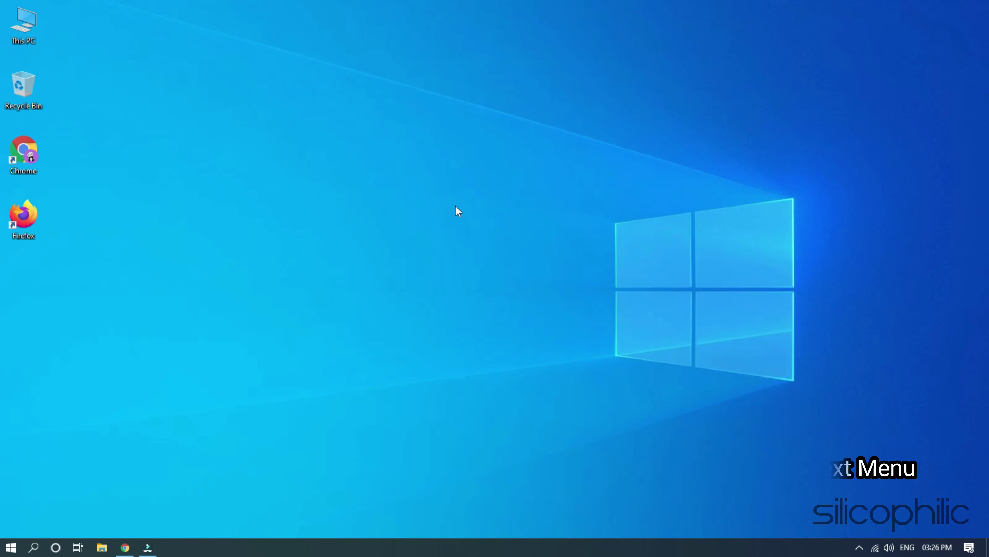
Step: Open Windows Device Manager and select the AMD Radeon RX Vega 11 Graphics device among the display adapters
key(super+x)
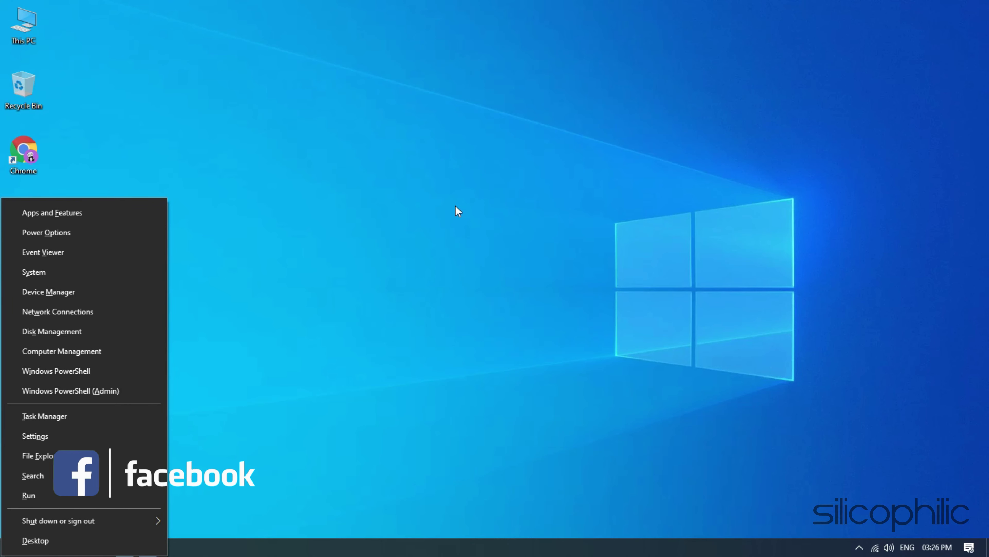
click(106, 295)
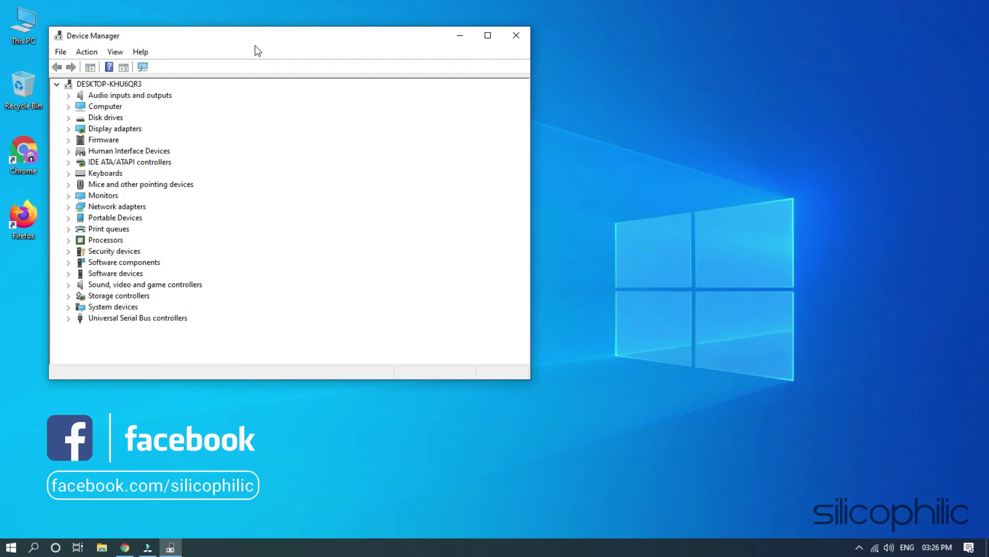
drag(255, 45, 436, 30)
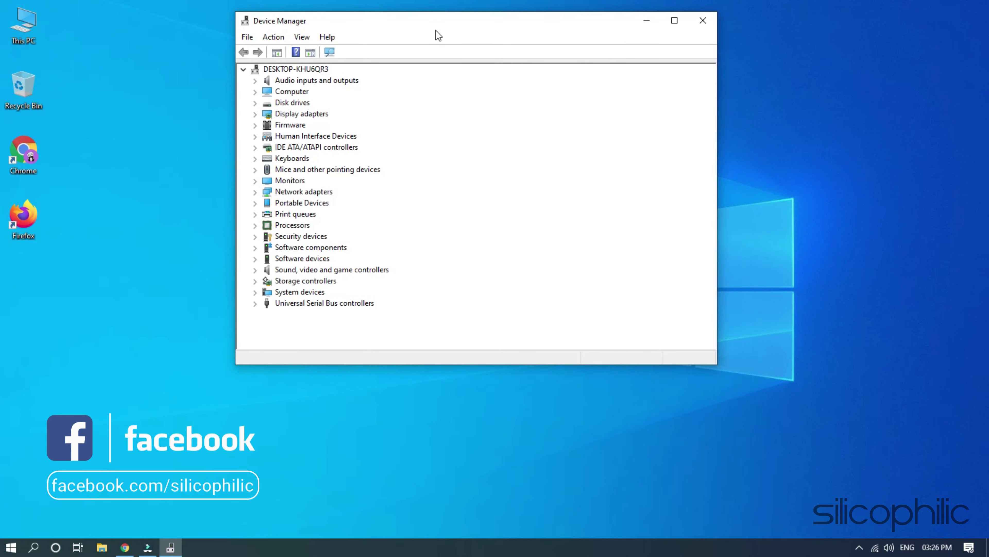
click(257, 115)
click(330, 127)
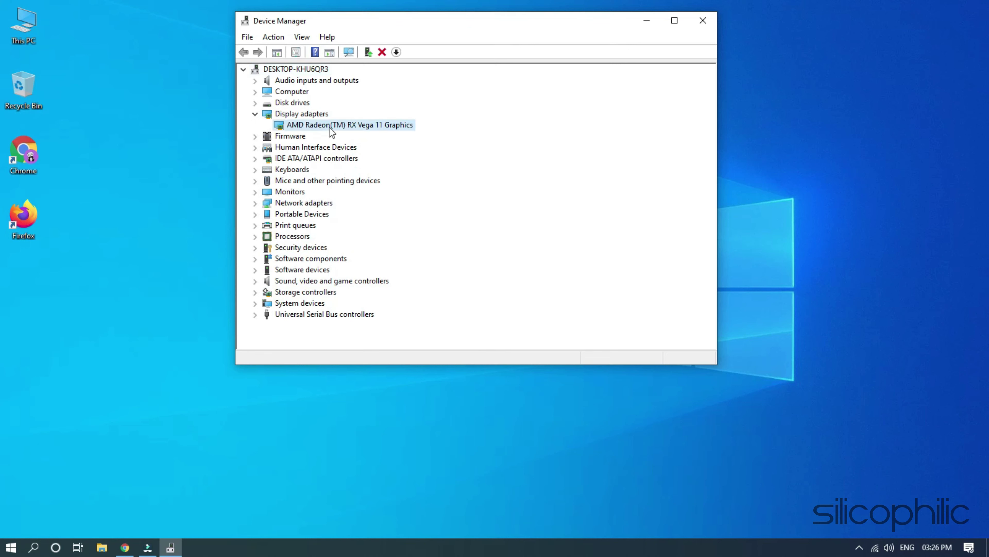
Step: Run an automatic driver update for the selected graphics adapter, and close the update wizard and Device Manager
right_click(378, 129)
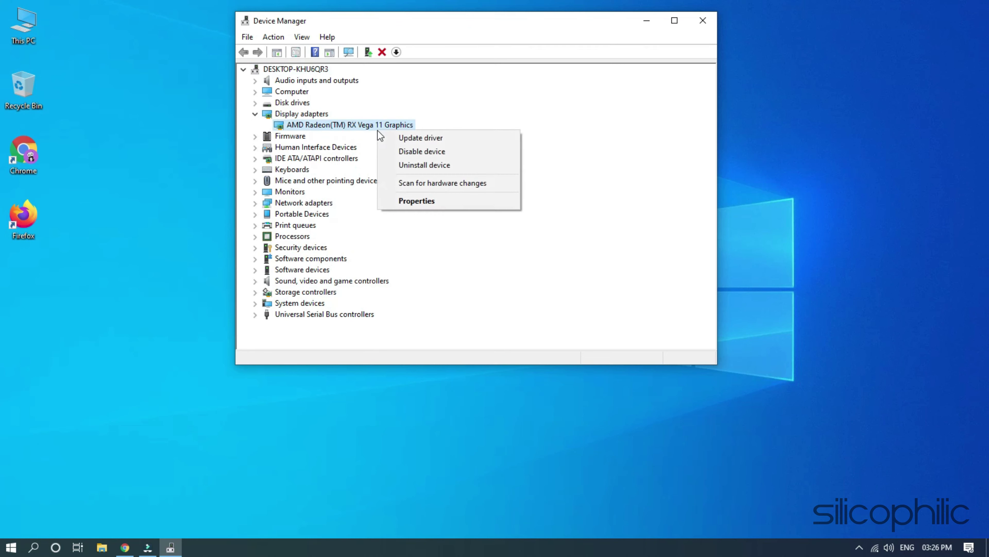
click(456, 140)
click(382, 181)
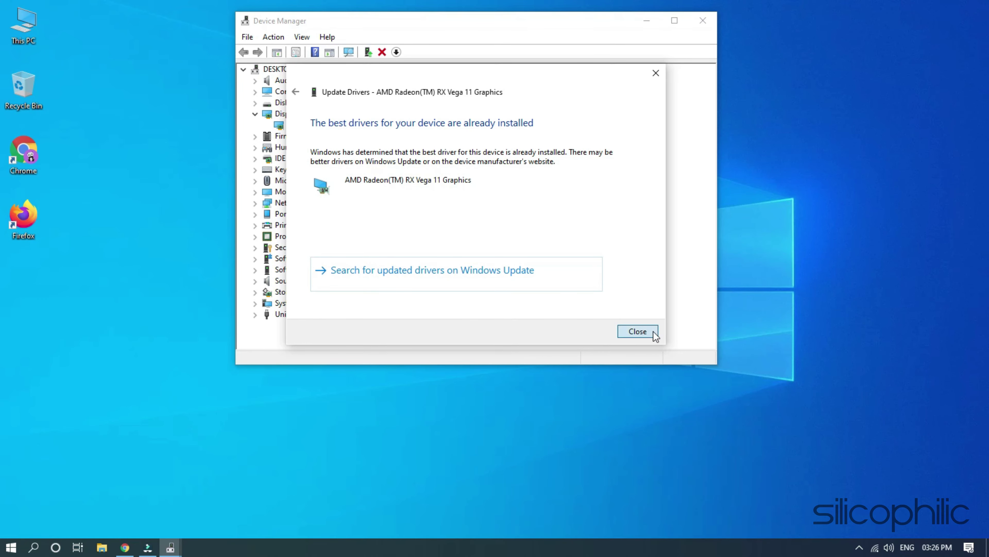
click(638, 331)
click(702, 25)
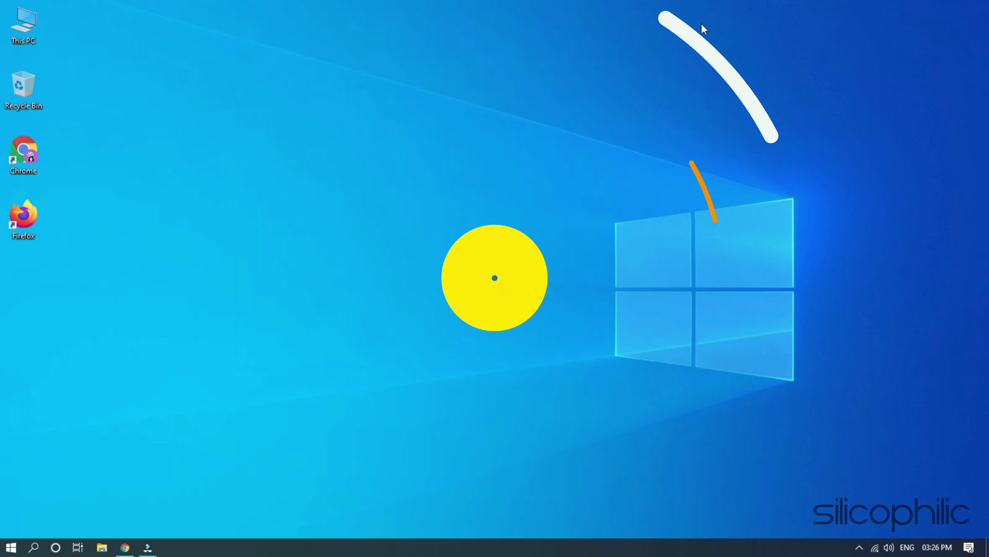